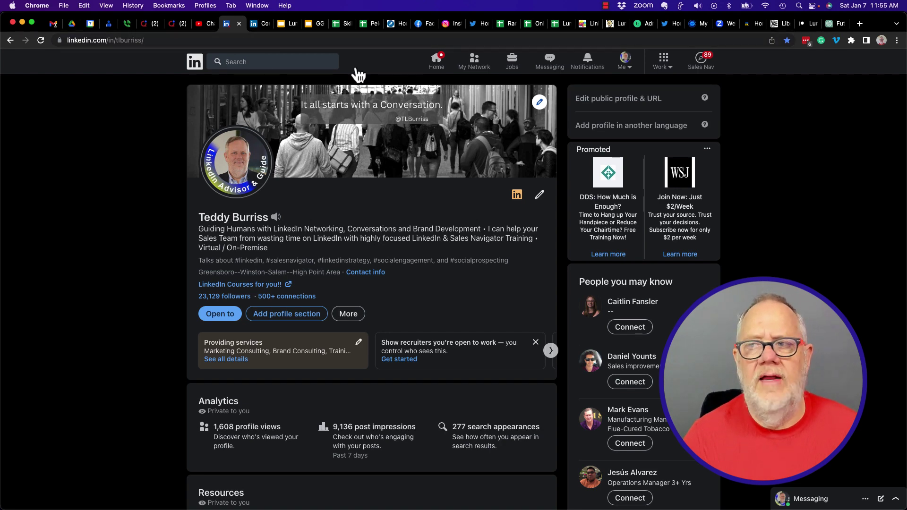
From the Me menu, go to Settings & Privacy to reach the Communications notification channels.
{"action": "left_click", "coordinate": [622, 70]}
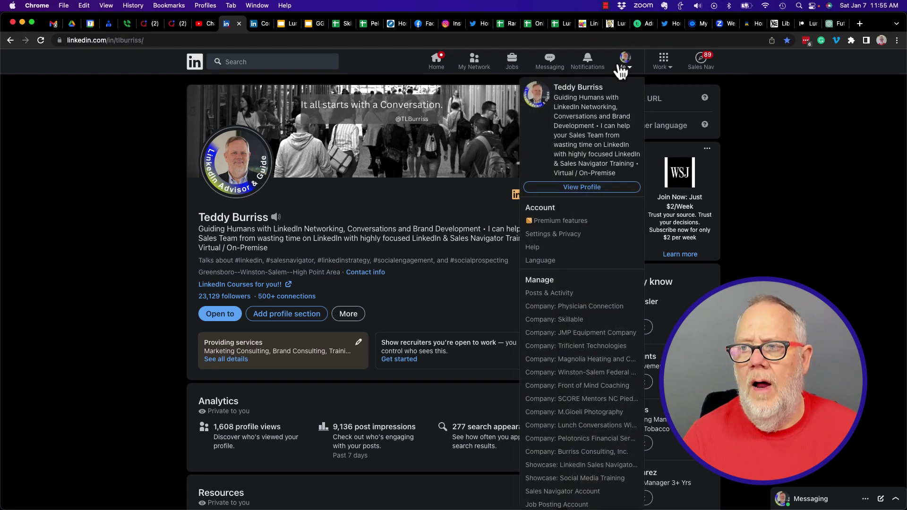
{"action": "left_click", "coordinate": [549, 236]}
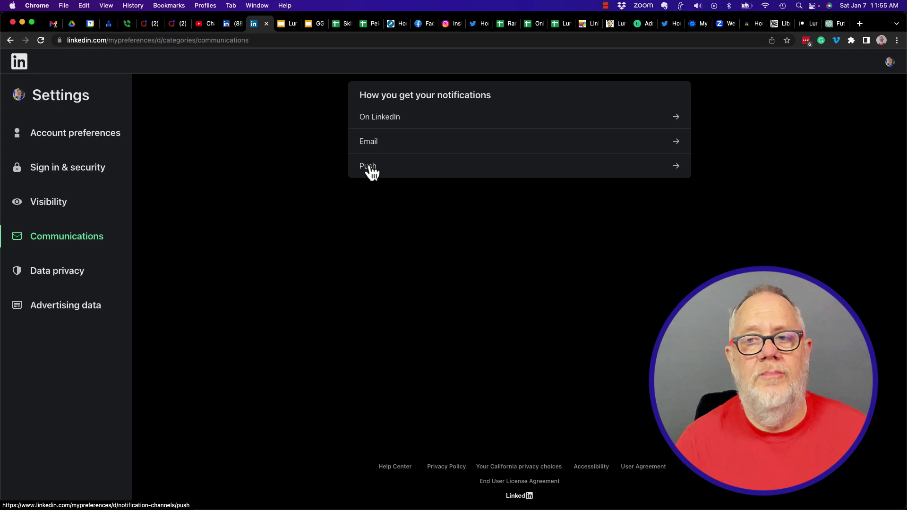
Open the Profile push notification options, highlighting 'profile views' in the description.
{"action": "left_click", "coordinate": [350, 164]}
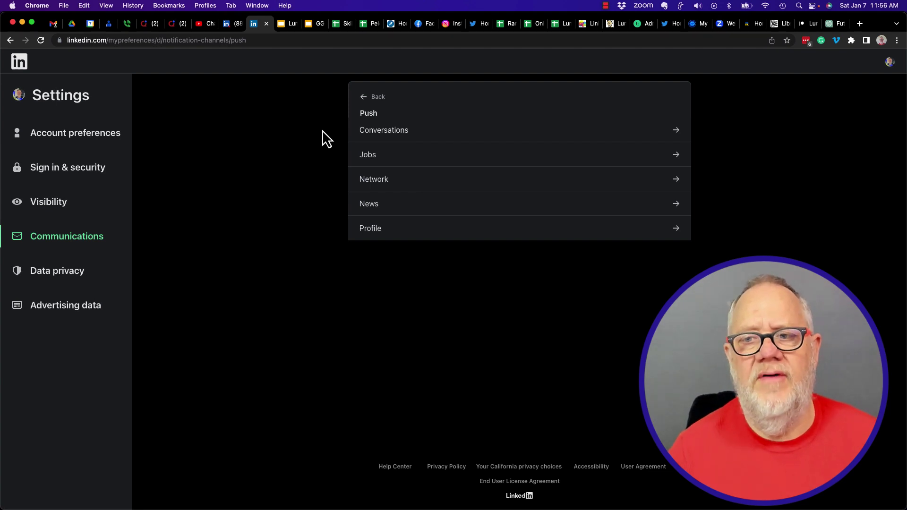
{"action": "left_click", "coordinate": [372, 229]}
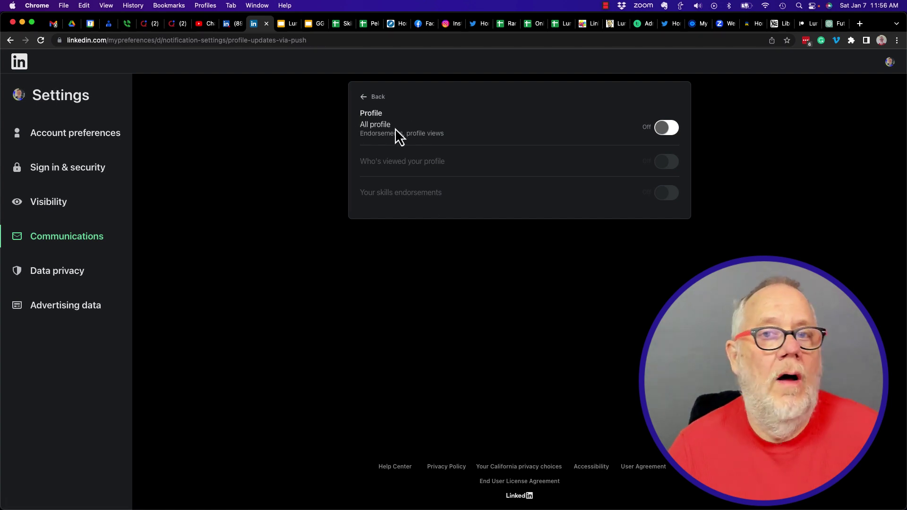
{"action": "left_click_drag", "start_coordinate": [414, 135], "coordinate": [439, 135]}
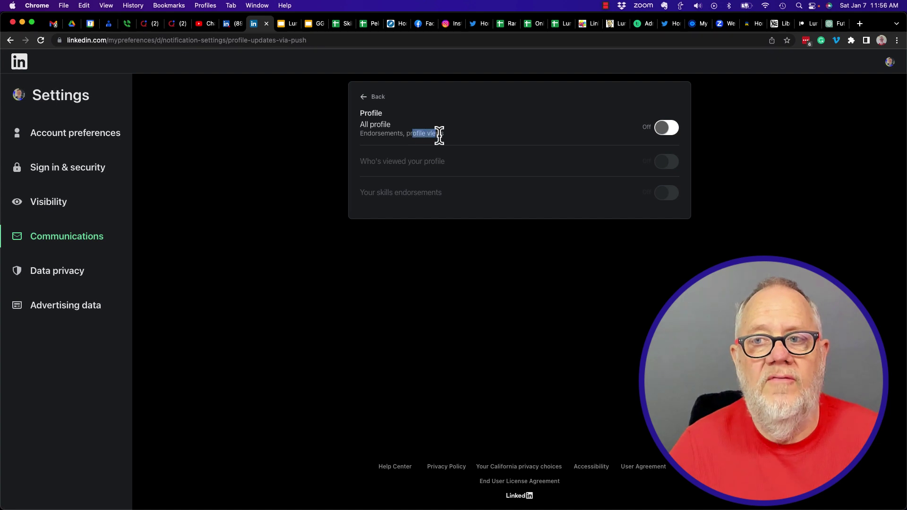
Toggle All profile push on and off, turn off skills endorsements, and return to Push categories.
{"action": "left_click", "coordinate": [666, 128]}
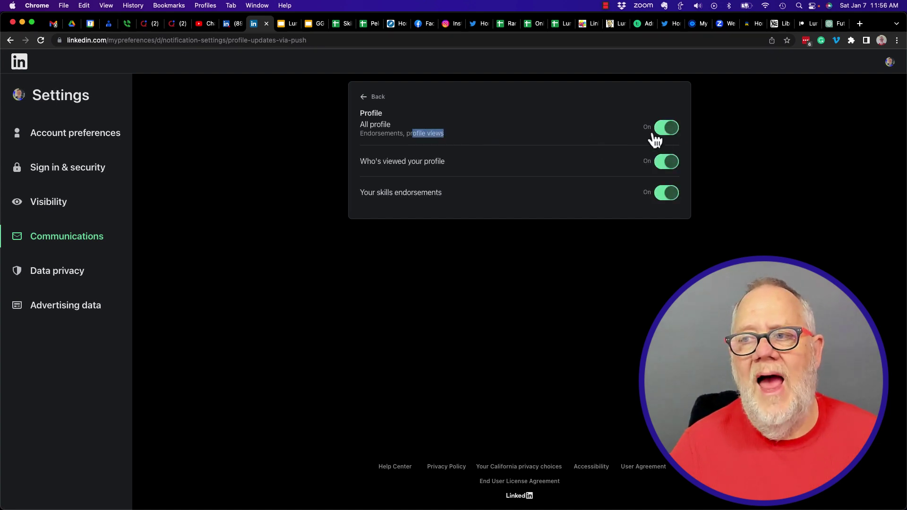
{"action": "left_click", "coordinate": [667, 129]}
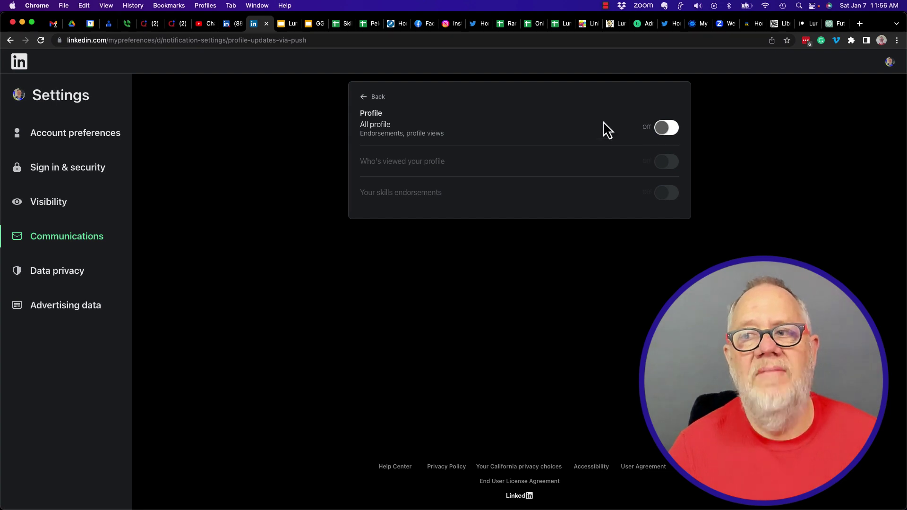
{"action": "left_click", "coordinate": [668, 127]}
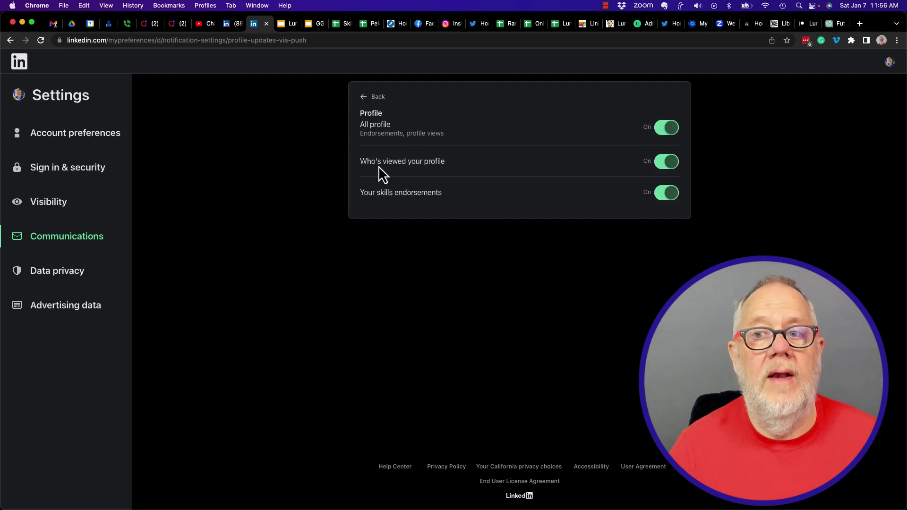
{"action": "left_click", "coordinate": [664, 198]}
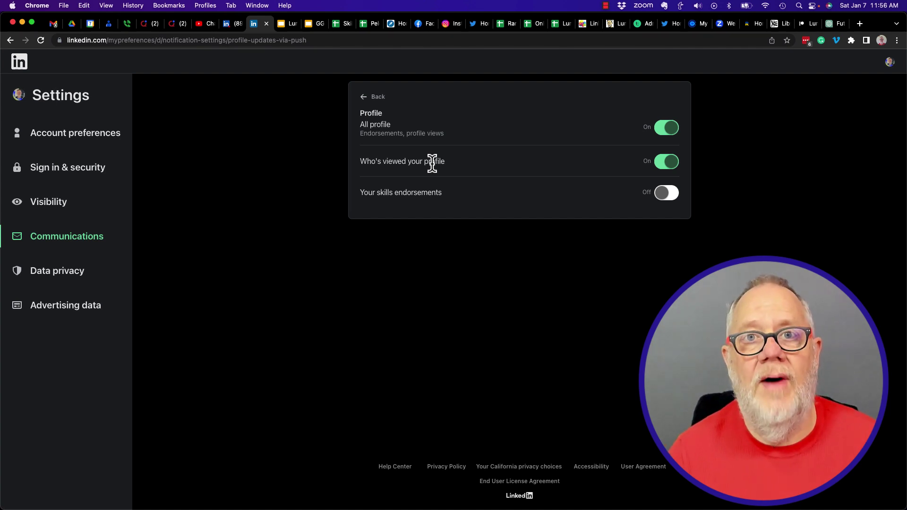
{"action": "left_click", "coordinate": [664, 129]}
{"action": "left_click", "coordinate": [367, 97]}
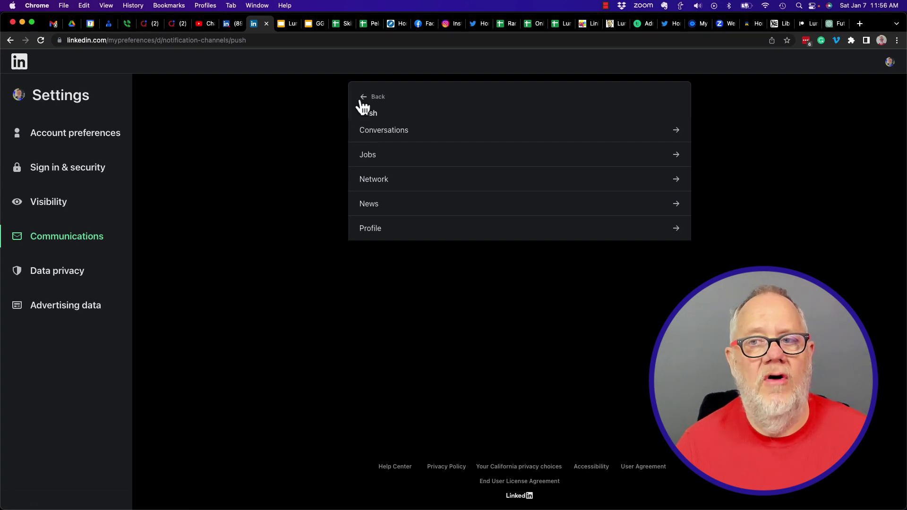
Open the Profile email notification options, highlighting the 'viewed your profile' heading.
{"action": "left_click", "coordinate": [359, 97]}
{"action": "left_click", "coordinate": [371, 149]}
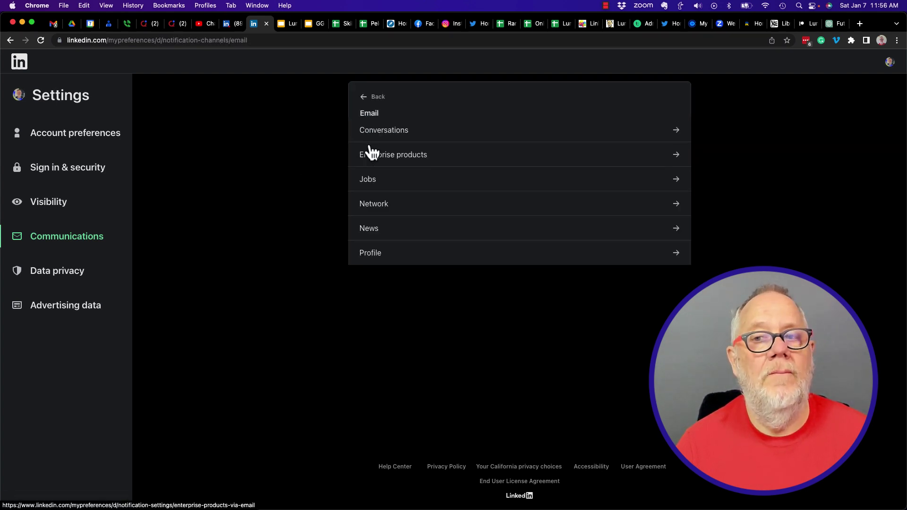
{"action": "left_click", "coordinate": [377, 259]}
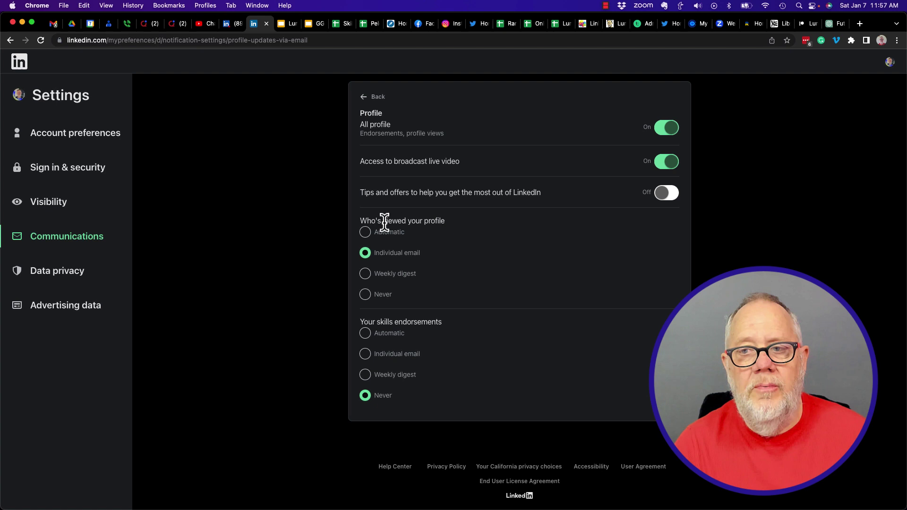
{"action": "left_click_drag", "start_coordinate": [384, 220], "coordinate": [460, 231]}
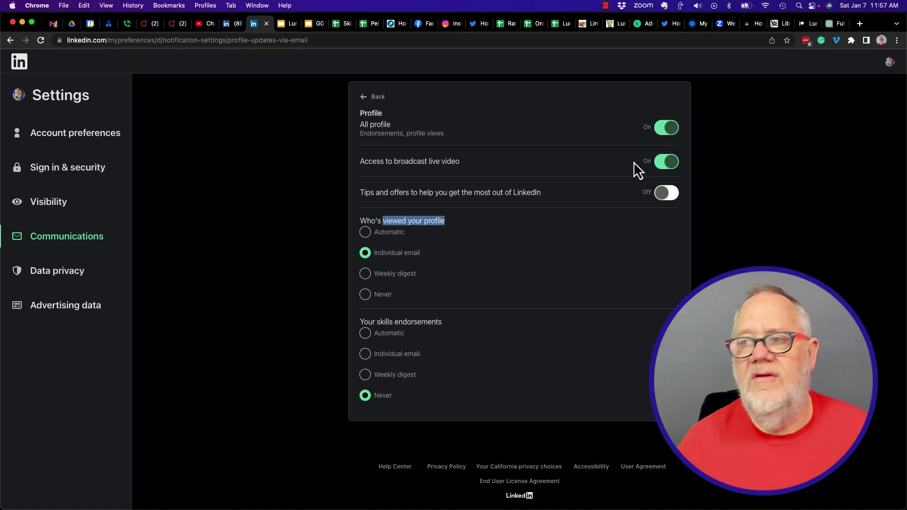
Switch All profile email notifications off and back on, then return to the Email categories.
{"action": "left_click", "coordinate": [676, 133]}
{"action": "left_click", "coordinate": [668, 132]}
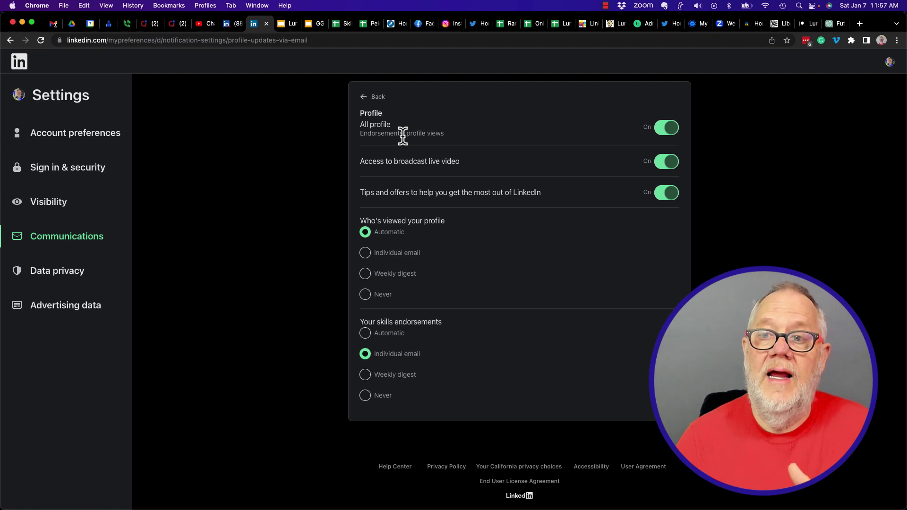
{"action": "left_click", "coordinate": [366, 99]}
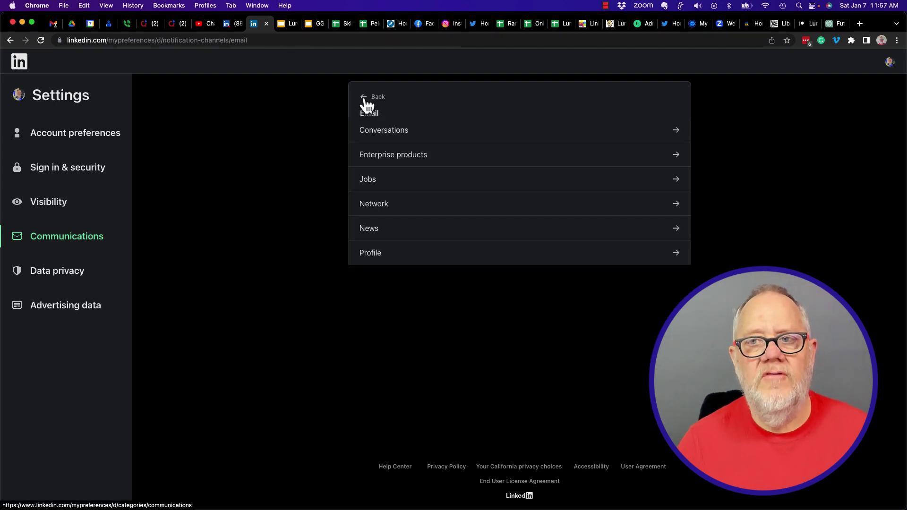
Open On LinkedIn Profile notifications and turn off the four LinkedIn Learning alerts.
{"action": "left_click", "coordinate": [365, 97]}
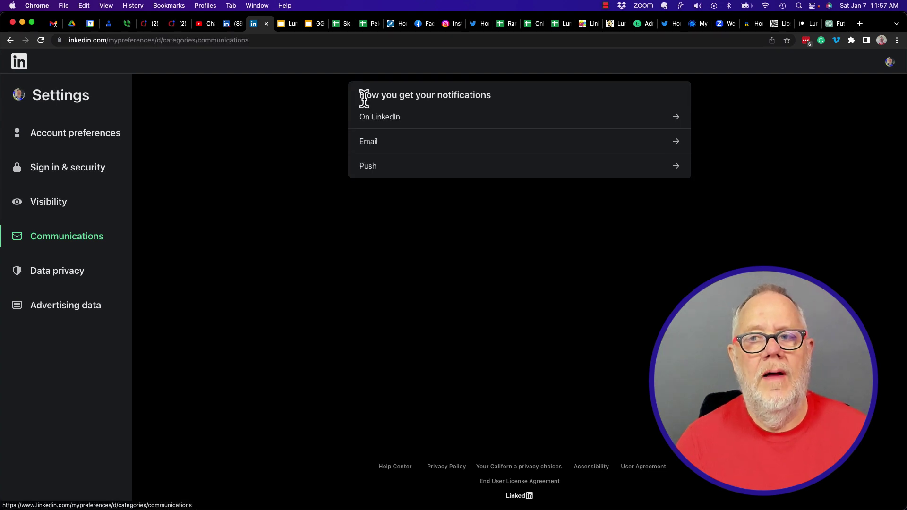
{"action": "left_click", "coordinate": [363, 124]}
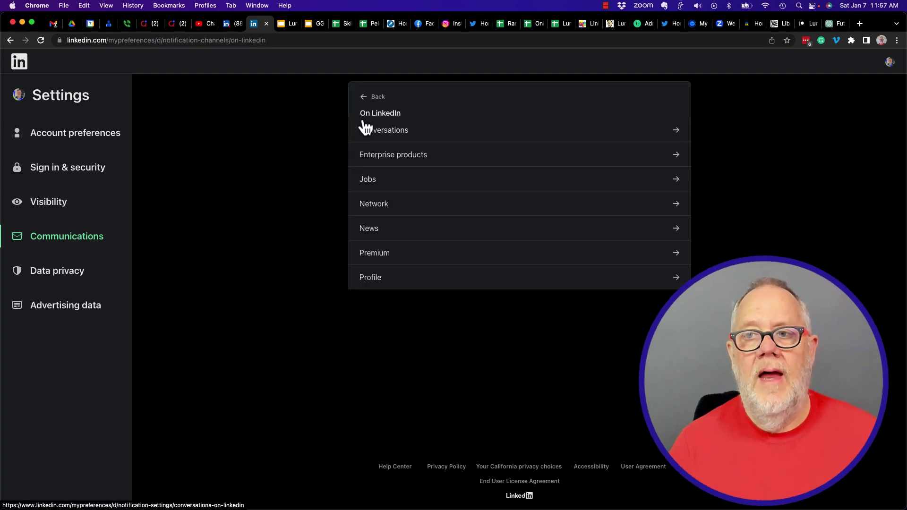
{"action": "left_click", "coordinate": [372, 284]}
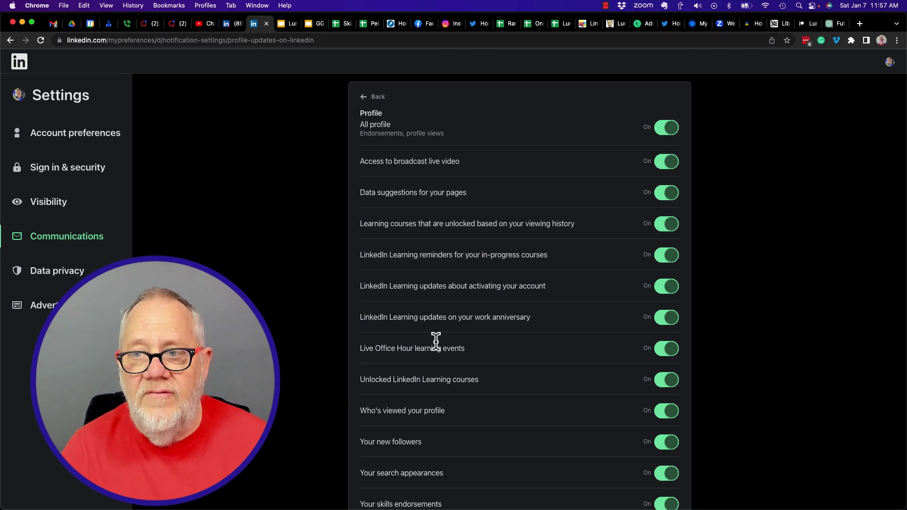
{"action": "left_click", "coordinate": [671, 231]}
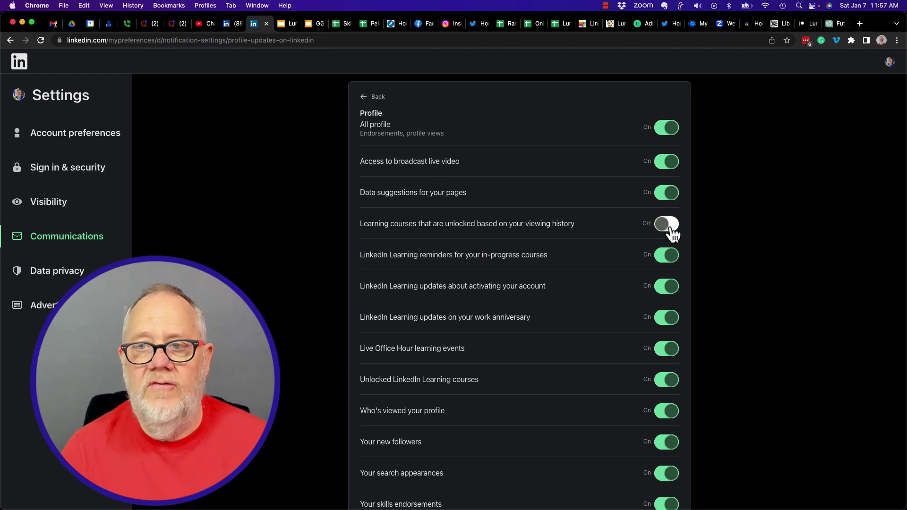
{"action": "left_click", "coordinate": [670, 260]}
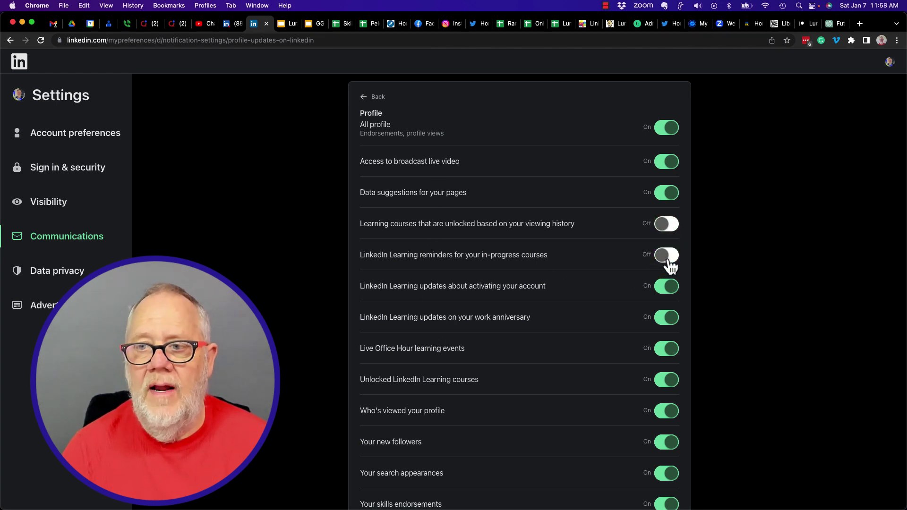
{"action": "left_click", "coordinate": [670, 292]}
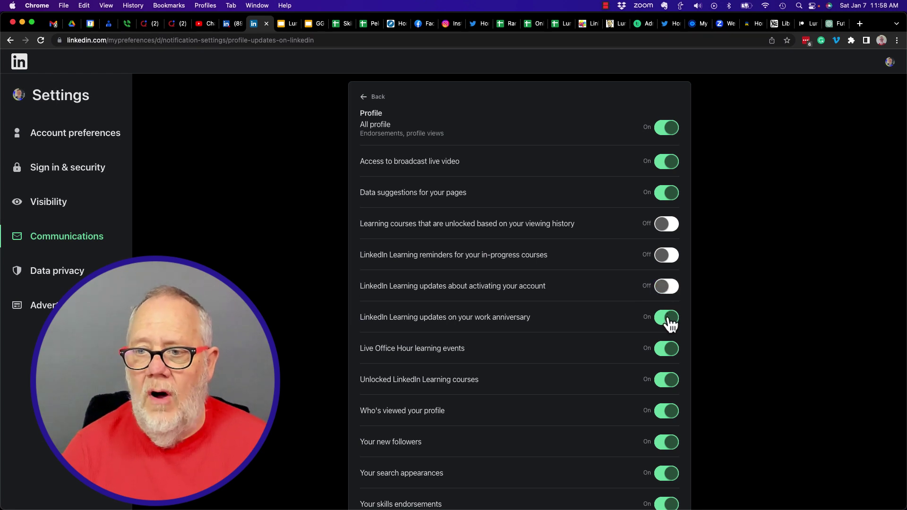
{"action": "left_click", "coordinate": [670, 322]}
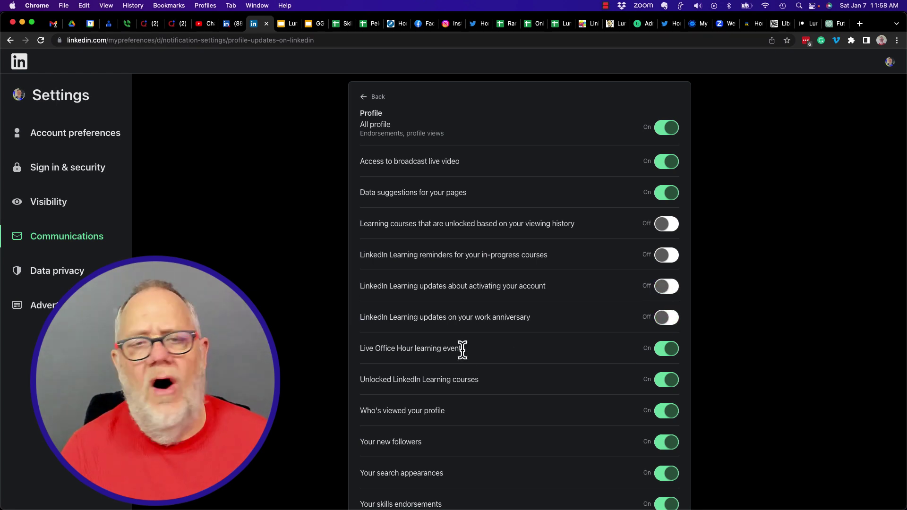
Toggle 'Who's viewed your profile' off and back on, then return to the On LinkedIn categories.
{"action": "scroll", "coordinate": [500, 351], "scroll_direction": "down", "scroll_amount": 3}
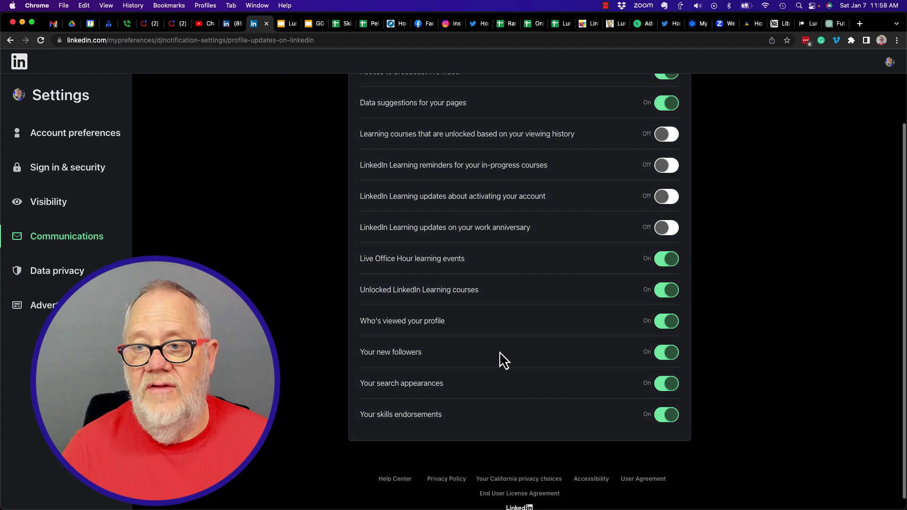
{"action": "left_click_drag", "start_coordinate": [362, 310], "coordinate": [457, 310]}
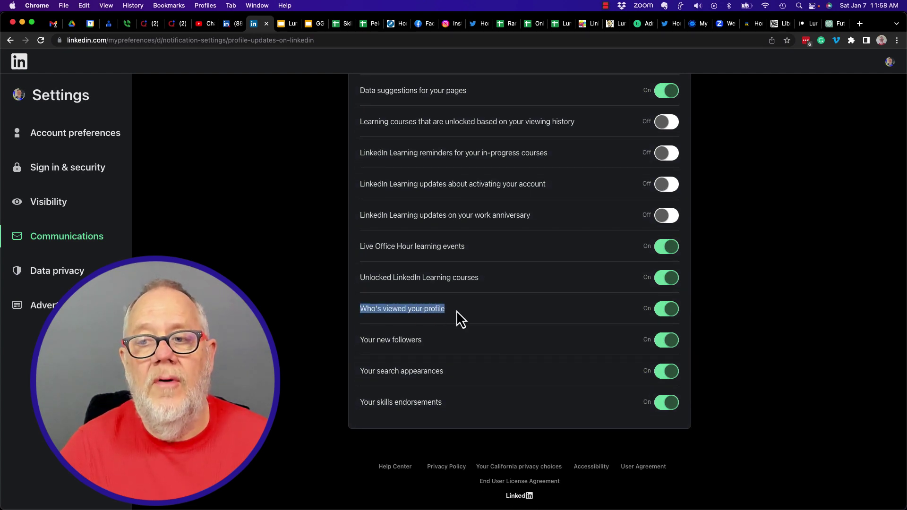
{"action": "left_click", "coordinate": [664, 313]}
{"action": "left_click", "coordinate": [663, 313]}
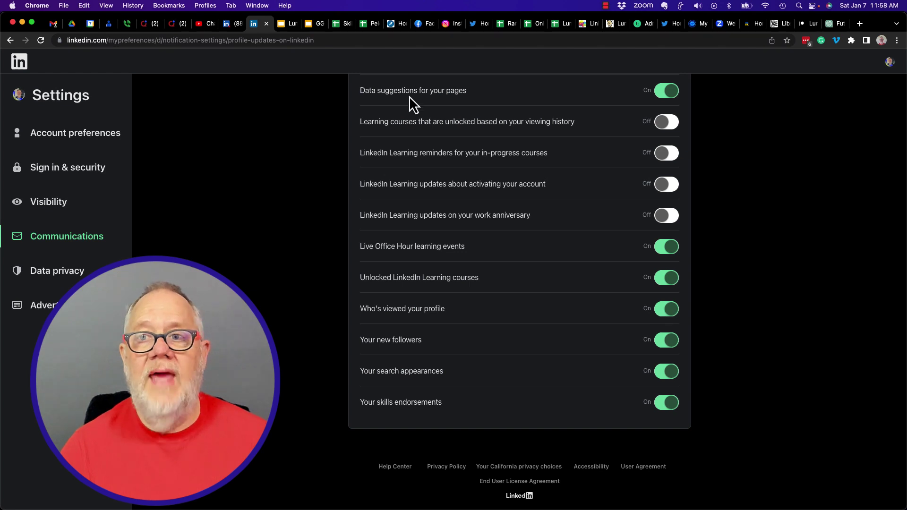
{"action": "scroll", "coordinate": [410, 96], "scroll_direction": "up", "scroll_amount": 3}
{"action": "left_click", "coordinate": [368, 100]}
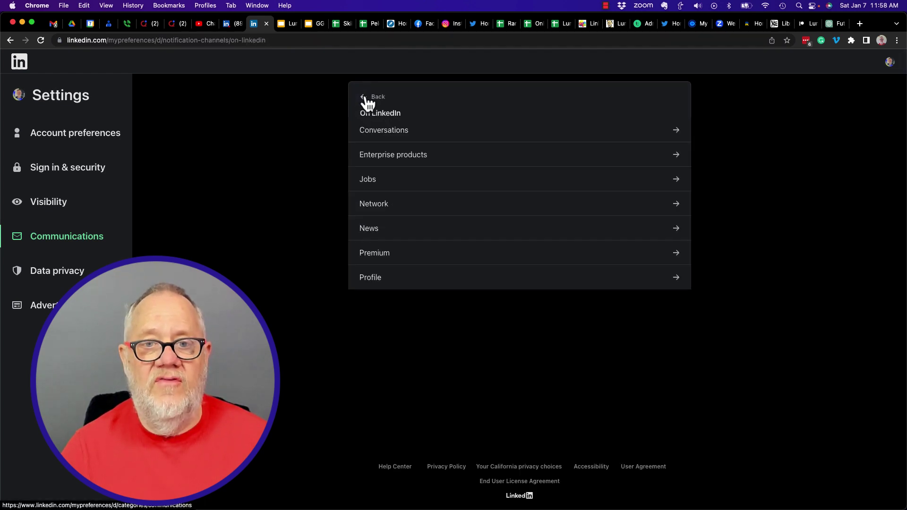
Go back to the notification channels overview and close the Settings tab to reveal the profile.
{"action": "left_click", "coordinate": [368, 99]}
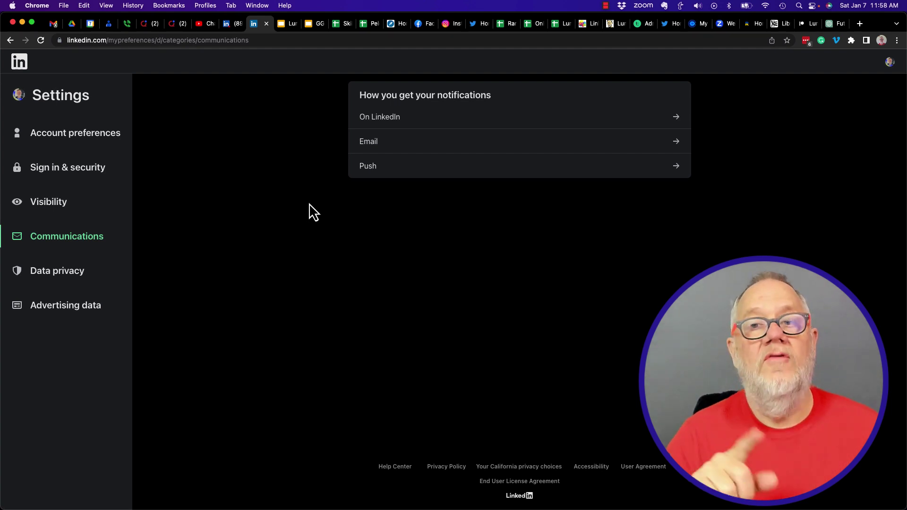
{"action": "left_click", "coordinate": [267, 24]}
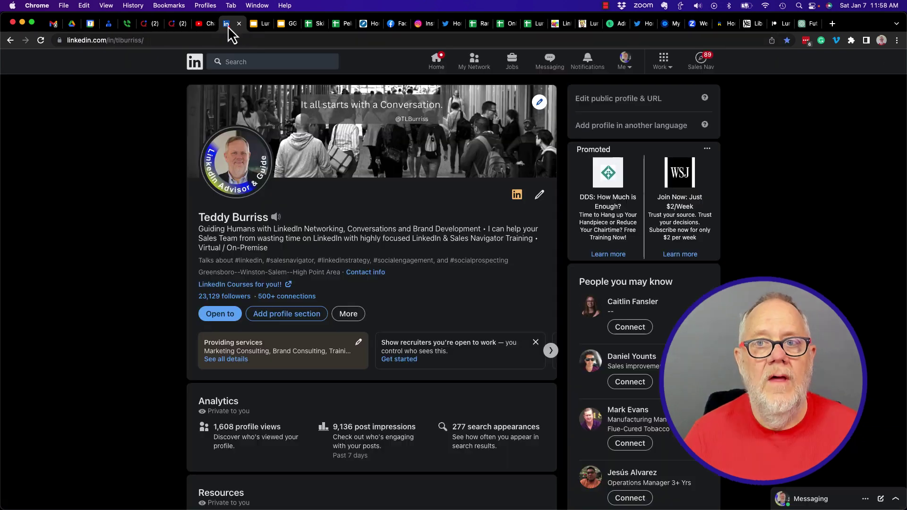
Scroll the Notifications feed to the alert that a member and 12 others viewed your profile.
{"action": "left_click", "coordinate": [588, 67]}
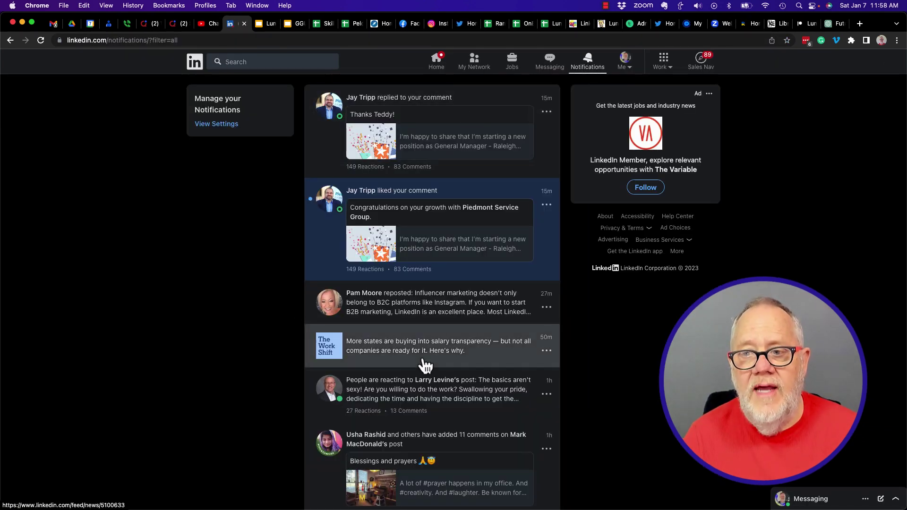
{"action": "scroll", "coordinate": [424, 365], "scroll_direction": "down", "scroll_amount": 10}
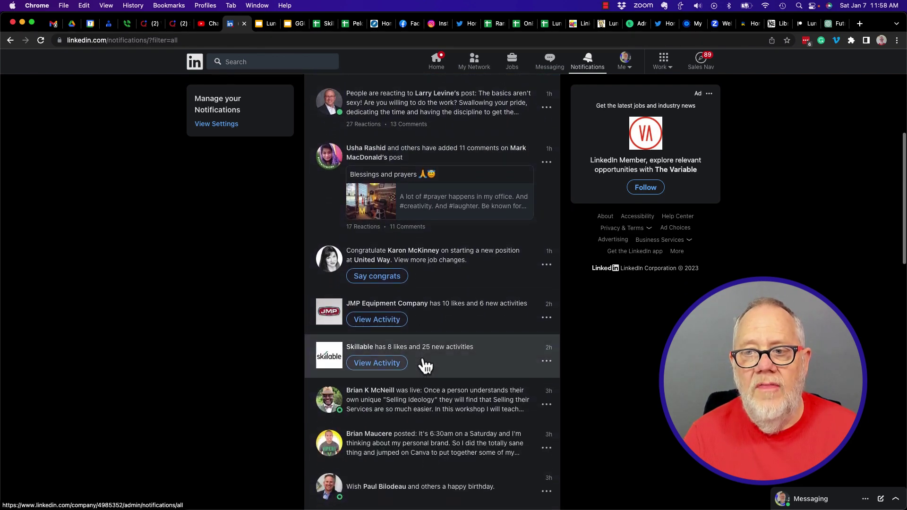
{"action": "scroll", "coordinate": [425, 365], "scroll_direction": "down", "scroll_amount": 8}
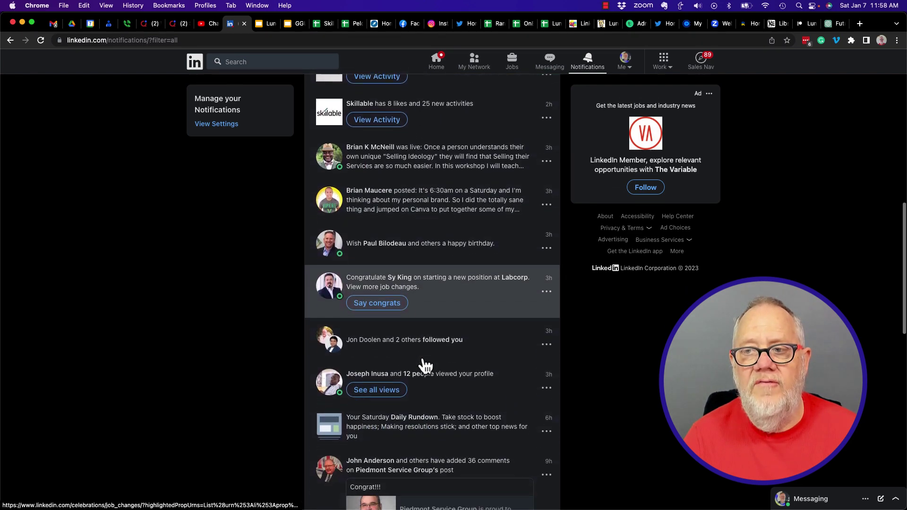
{"action": "scroll", "coordinate": [425, 366], "scroll_direction": "down", "scroll_amount": 5}
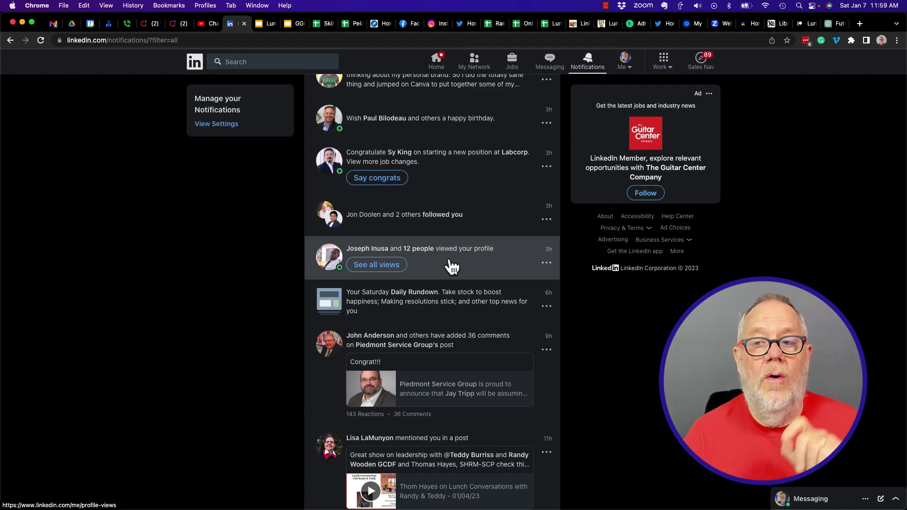
{"action": "scroll", "coordinate": [452, 266], "scroll_direction": "up", "scroll_amount": 10}
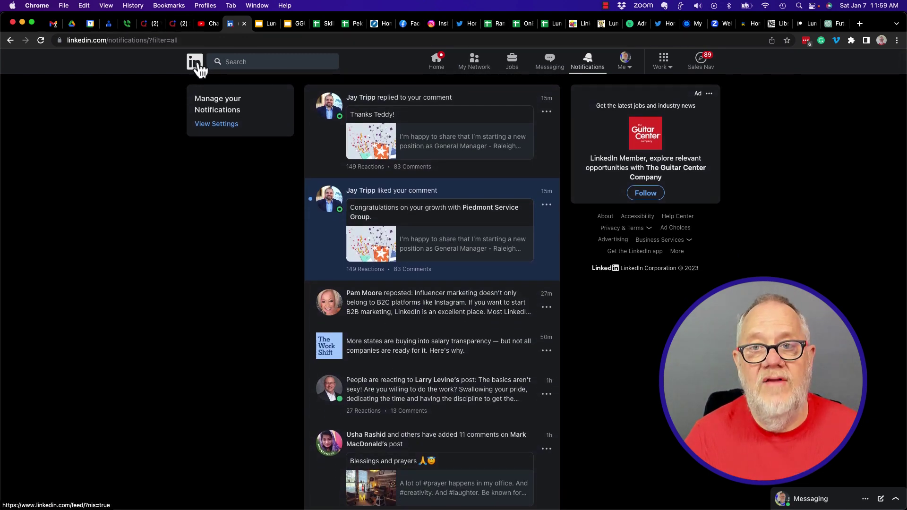
Go from the home feed to your own profile and scroll to Analytics showing 1,608 profile views.
{"action": "left_click", "coordinate": [194, 62]}
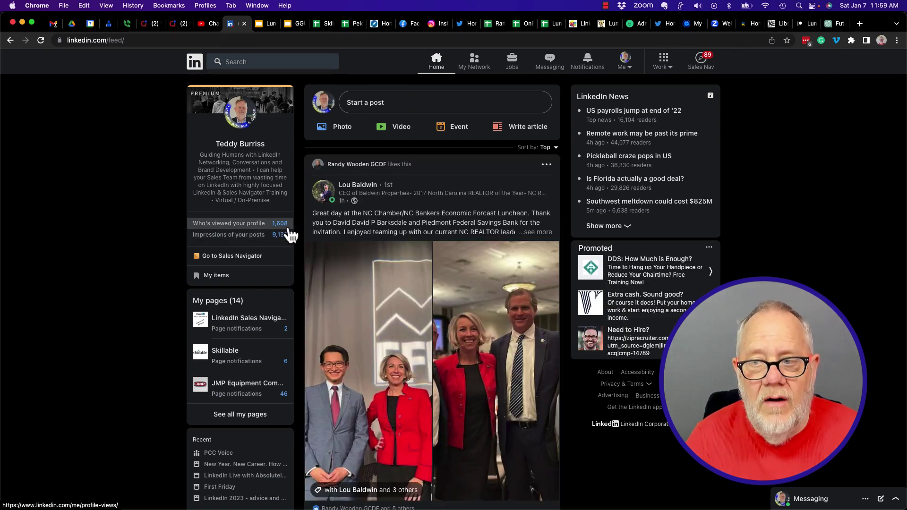
{"action": "left_click", "coordinate": [244, 147]}
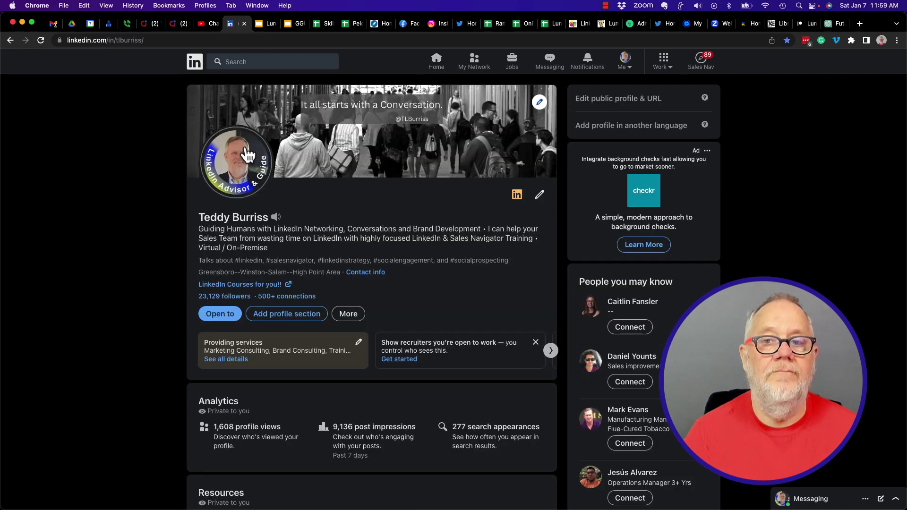
{"action": "scroll", "coordinate": [387, 285], "scroll_direction": "down", "scroll_amount": 3}
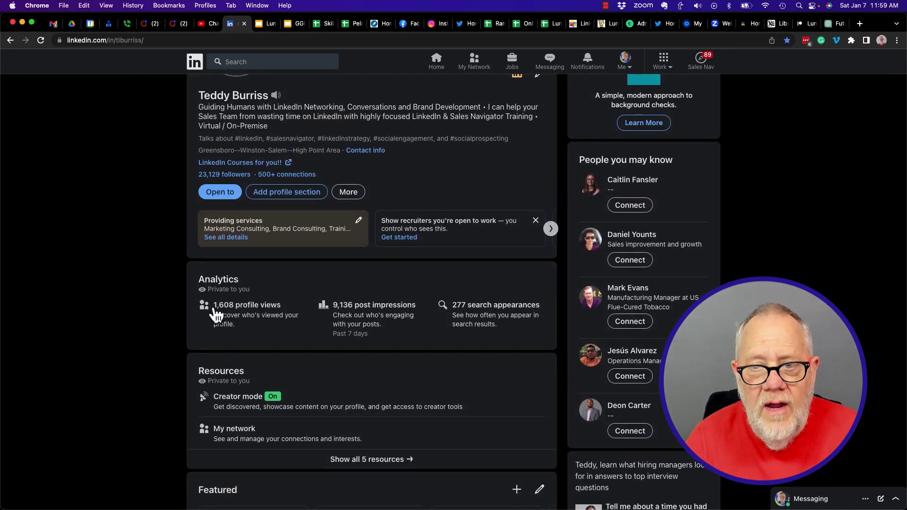
Open the 1,608 profile views list, scroll through recent viewers, and mark the URL's profile-views part.
{"action": "left_click", "coordinate": [246, 311]}
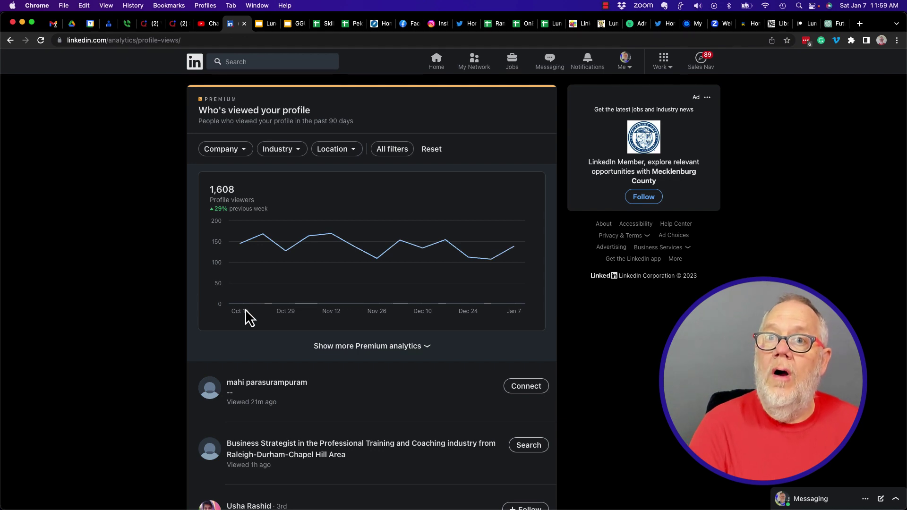
{"action": "scroll", "coordinate": [245, 310], "scroll_direction": "down", "scroll_amount": 1}
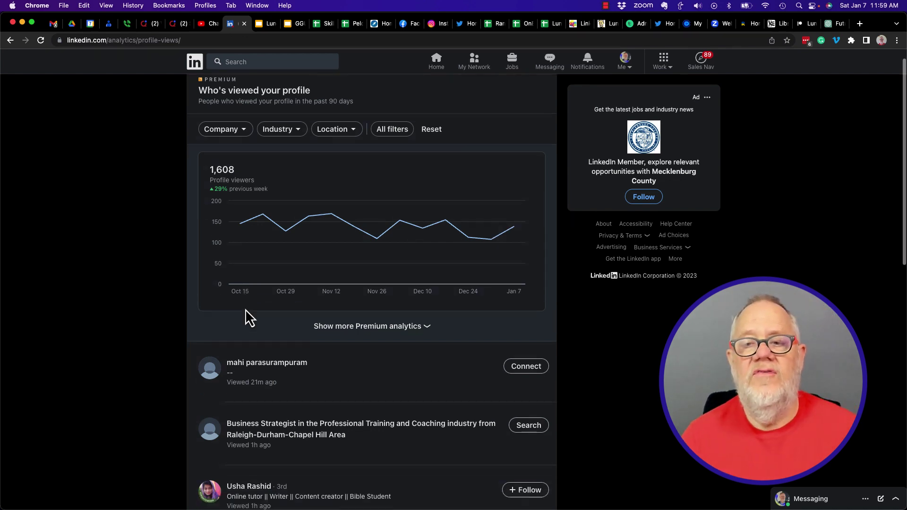
{"action": "scroll", "coordinate": [250, 310], "scroll_direction": "down", "scroll_amount": 2}
{"action": "scroll", "coordinate": [286, 298], "scroll_direction": "down", "scroll_amount": 2}
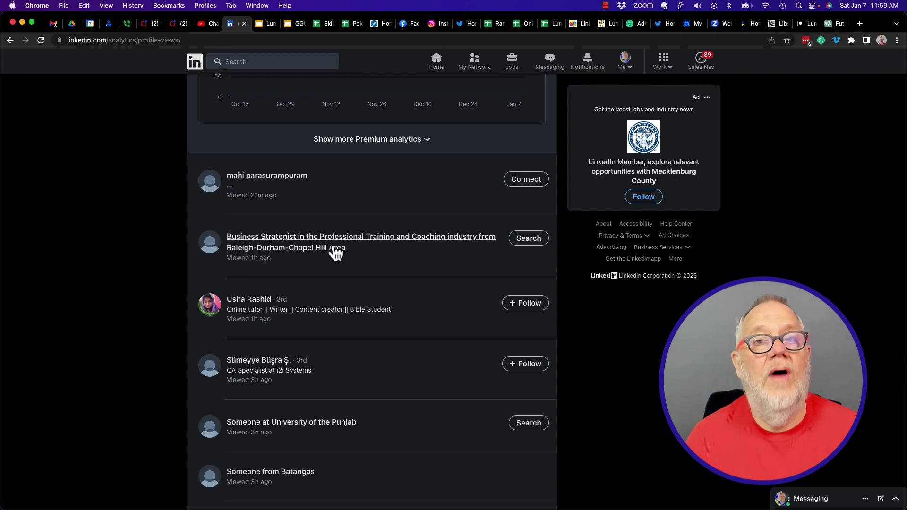
{"action": "scroll", "coordinate": [334, 253], "scroll_direction": "down", "scroll_amount": 3}
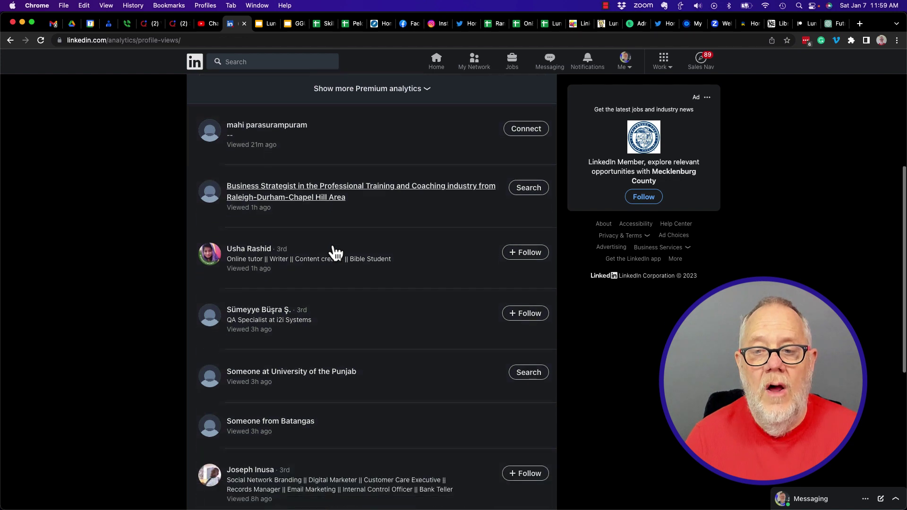
{"action": "scroll", "coordinate": [341, 312], "scroll_direction": "down", "scroll_amount": 2}
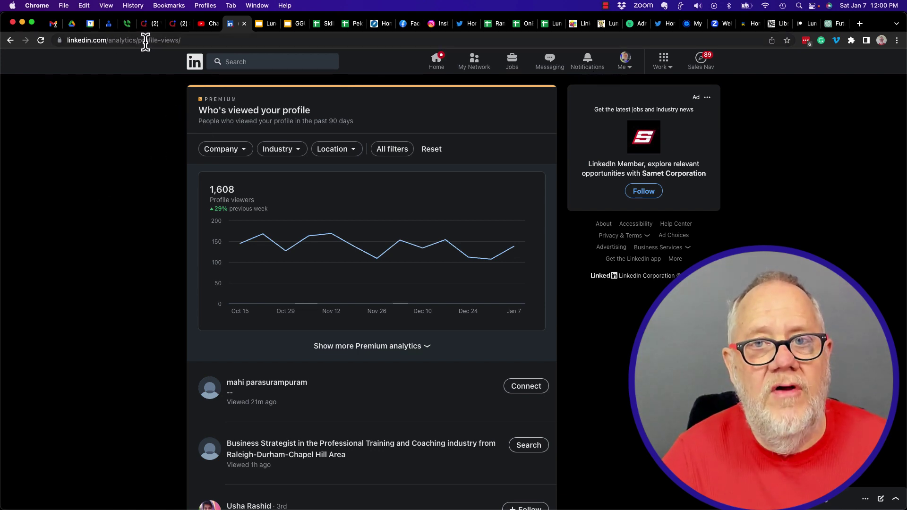
{"action": "left_click_drag", "start_coordinate": [144, 40], "coordinate": [180, 40]}
{"action": "scroll", "coordinate": [131, 263], "scroll_direction": "down", "scroll_amount": 3}
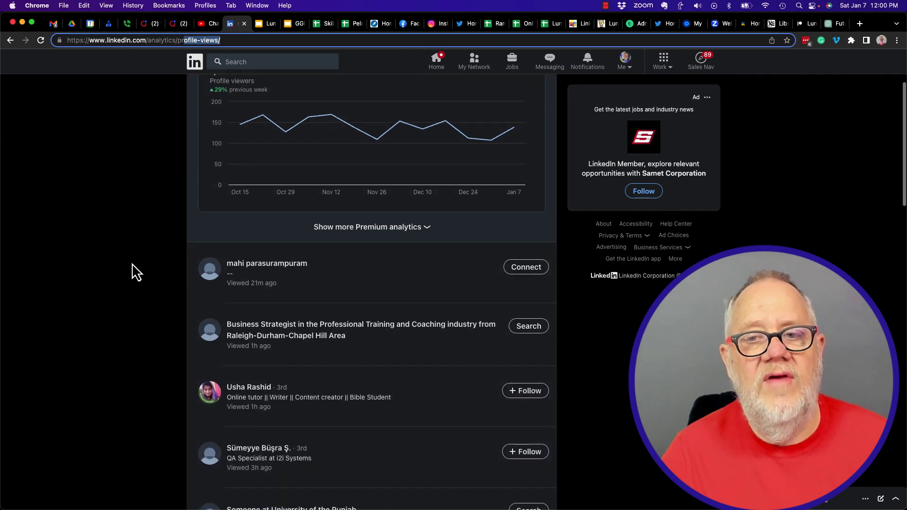